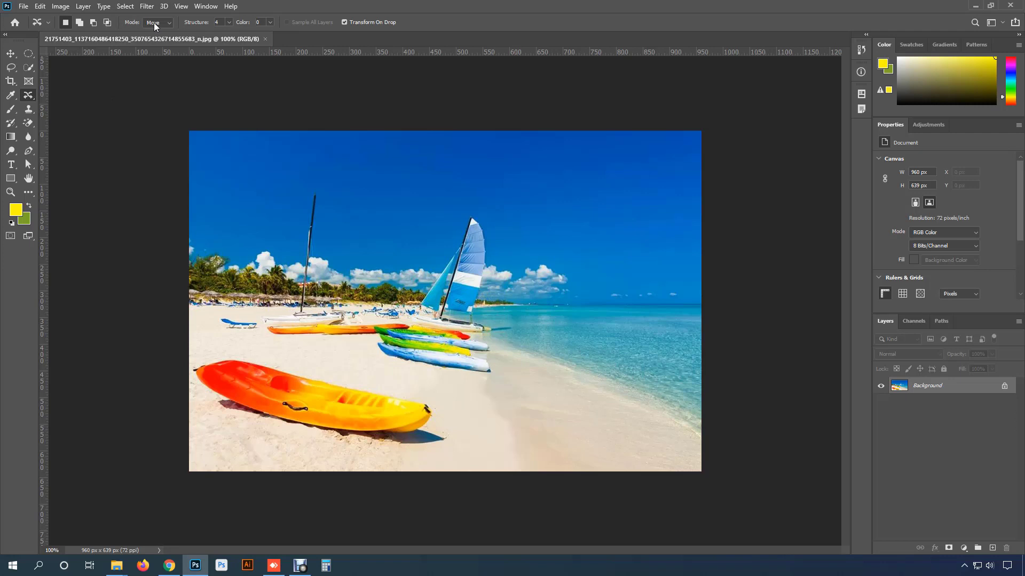
{"action": "left_click", "coordinate": [155, 24]}
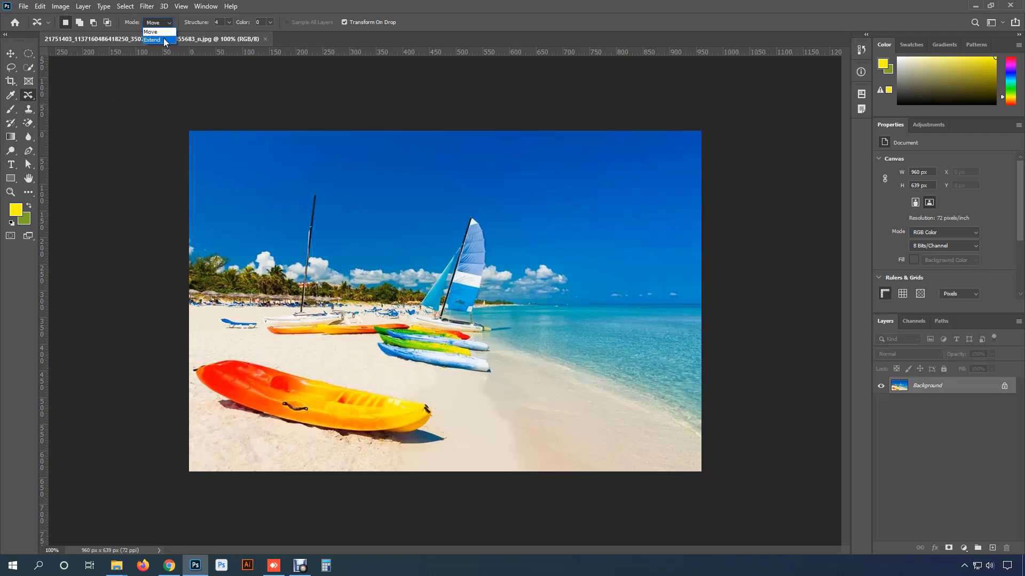
{"action": "left_click", "coordinate": [166, 32]}
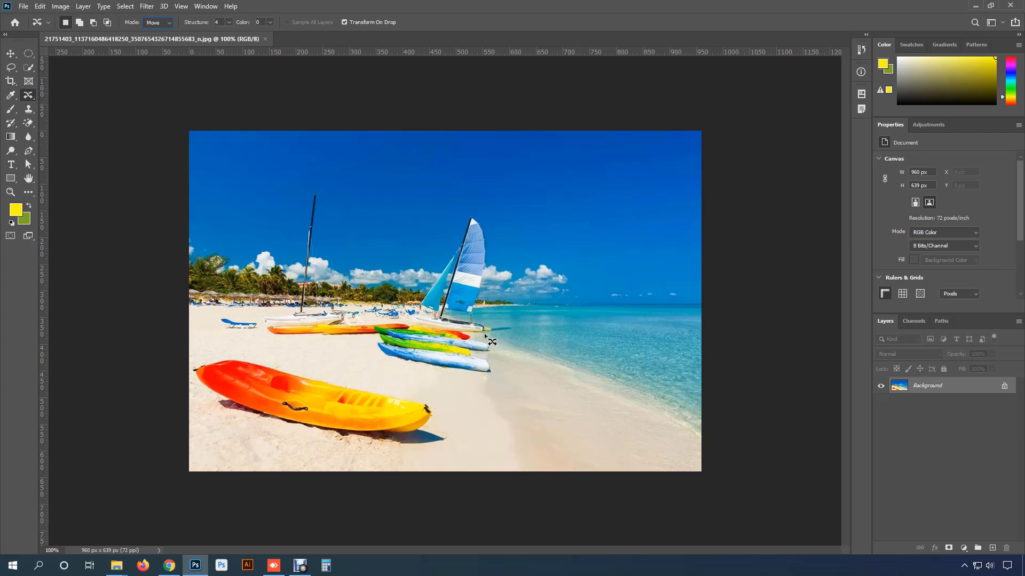
{"action": "left_click", "coordinate": [152, 22]}
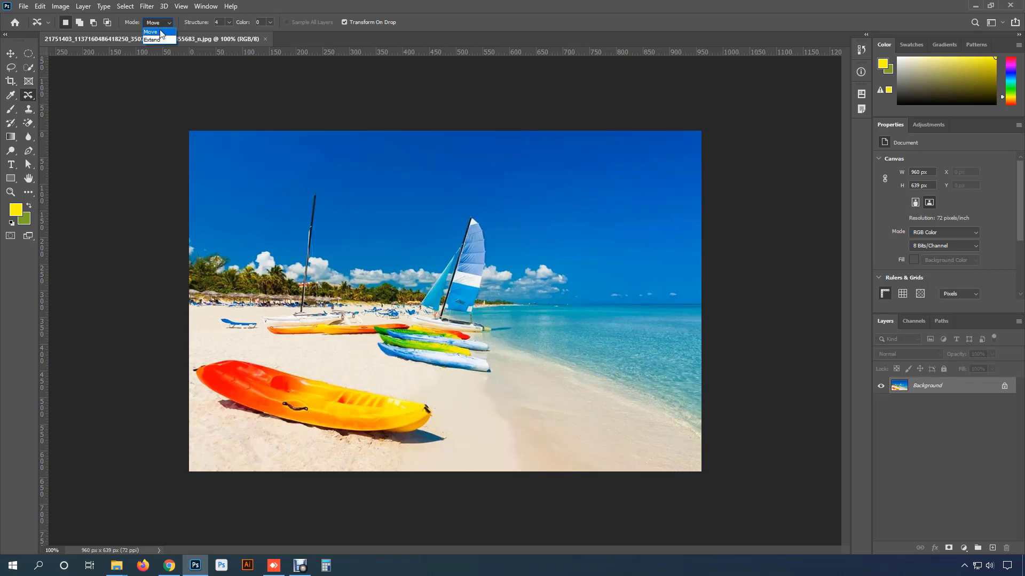
{"action": "left_click", "coordinate": [160, 34]}
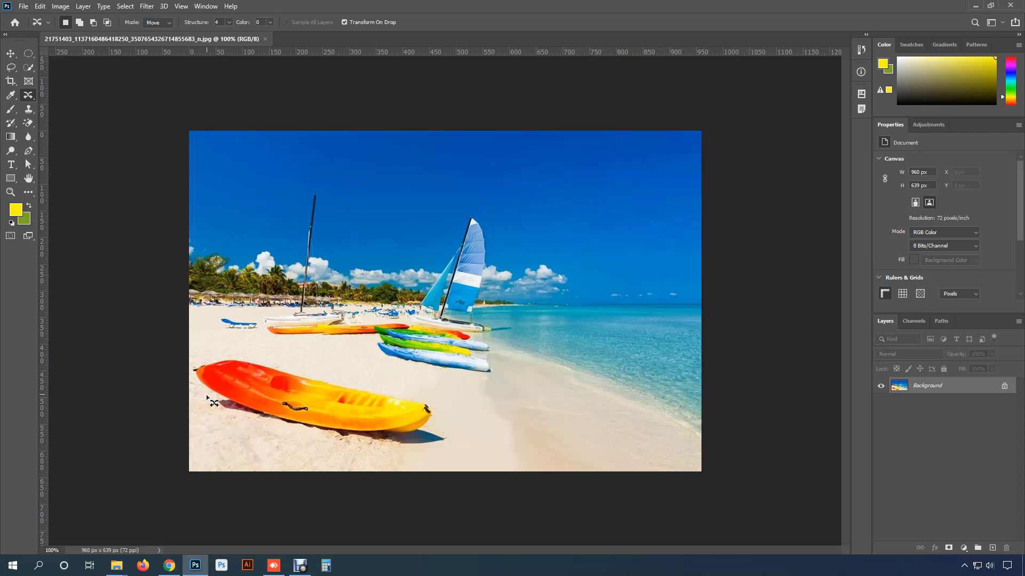
- Draw a loose selection around the orange kayak in the foreground with the Content-Aware Move tool
{"action": "scroll", "coordinate": [213, 402], "scroll_direction": "up", "scroll_amount": 3}
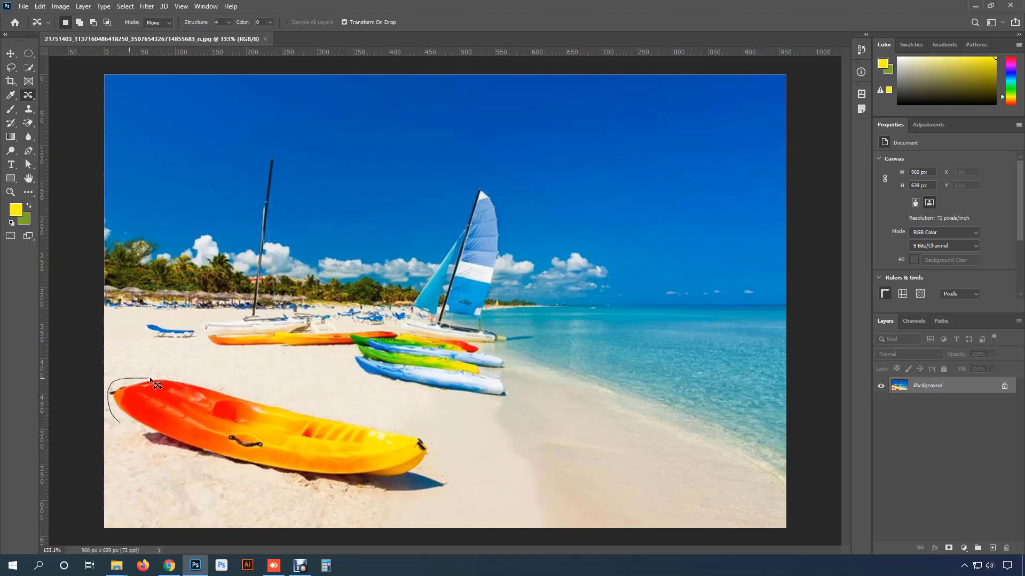
{"action": "mouse_move", "coordinate": [150, 379]}
{"action": "left_mouse_down"}
{"action": "mouse_move", "coordinate": [225, 382]}
{"action": "mouse_move", "coordinate": [313, 410]}
{"action": "left_mouse_up"}
{"action": "left_click_drag", "start_coordinate": [388, 422], "coordinate": [440, 443]}
{"action": "mouse_move", "coordinate": [452, 489]}
{"action": "left_mouse_down"}
{"action": "mouse_move", "coordinate": [371, 498]}
{"action": "mouse_move", "coordinate": [180, 468]}
{"action": "left_mouse_up"}
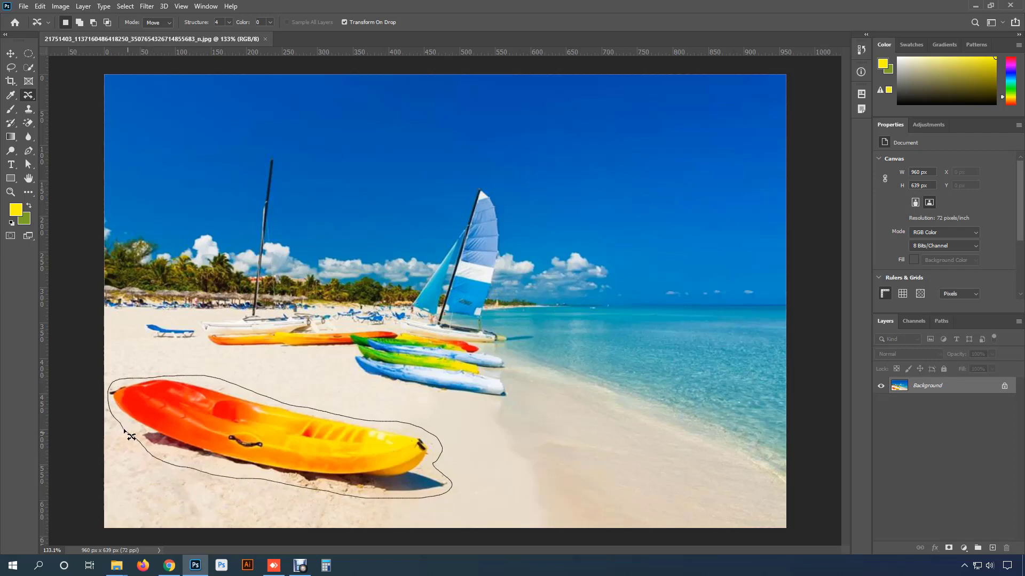
{"action": "left_click_drag", "start_coordinate": [124, 429], "coordinate": [126, 432]}
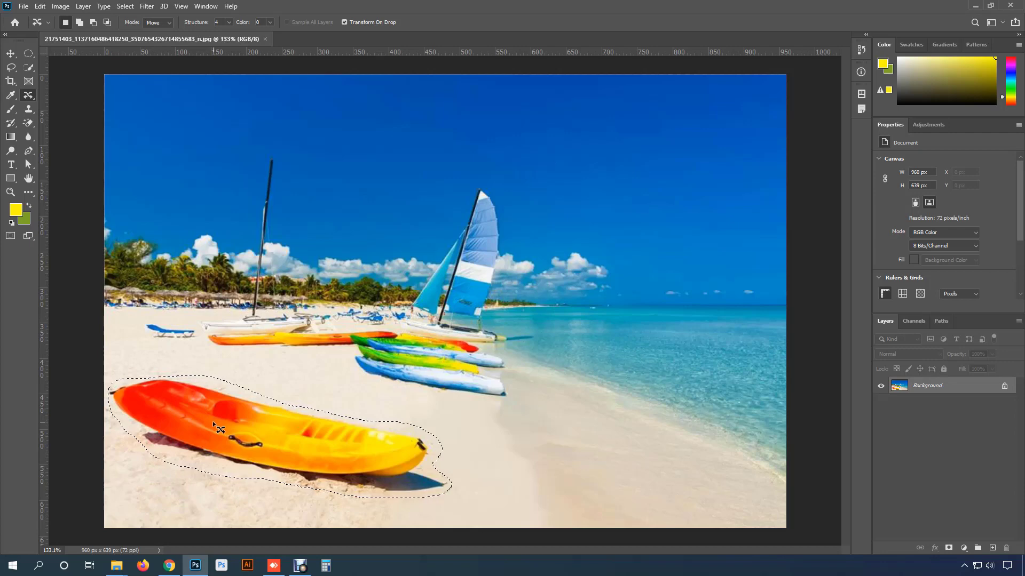
- Move the selected kayak to the right along the sand, commit the placement and deselect
{"action": "left_click_drag", "start_coordinate": [213, 421], "coordinate": [538, 444]}
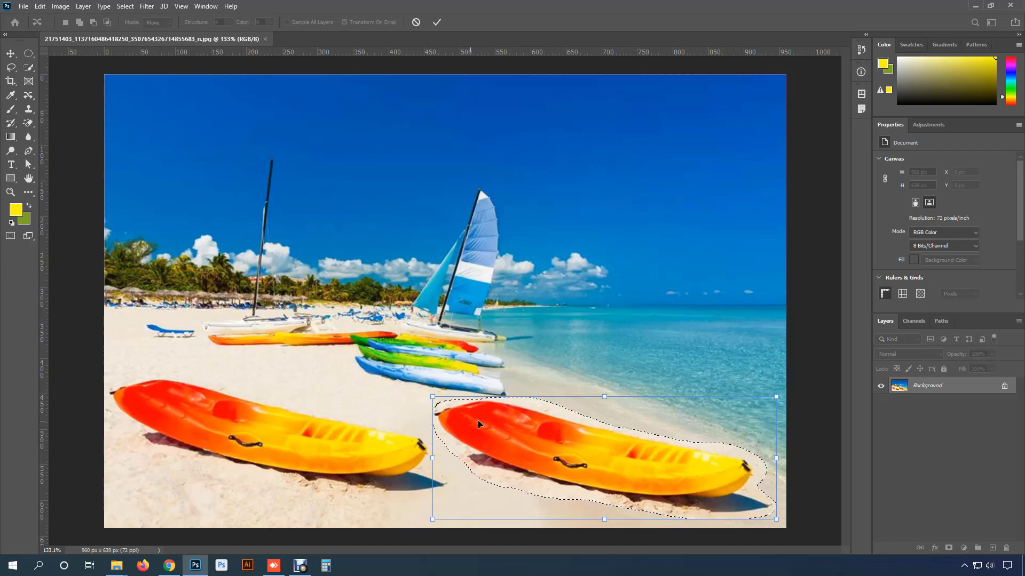
{"action": "left_click", "coordinate": [438, 24]}
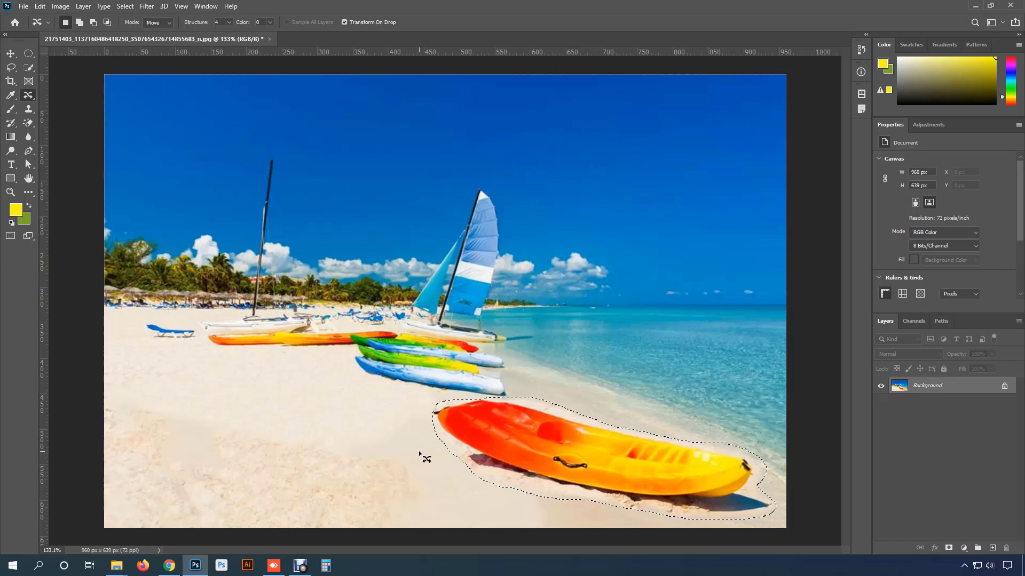
{"action": "key", "text": "ctrl+d"}
- Undo the kayak move so the original kayak is selected again
{"action": "scroll", "coordinate": [522, 468], "scroll_direction": "down", "scroll_amount": 1}
{"action": "scroll", "coordinate": [524, 469], "scroll_direction": "up", "scroll_amount": 1}
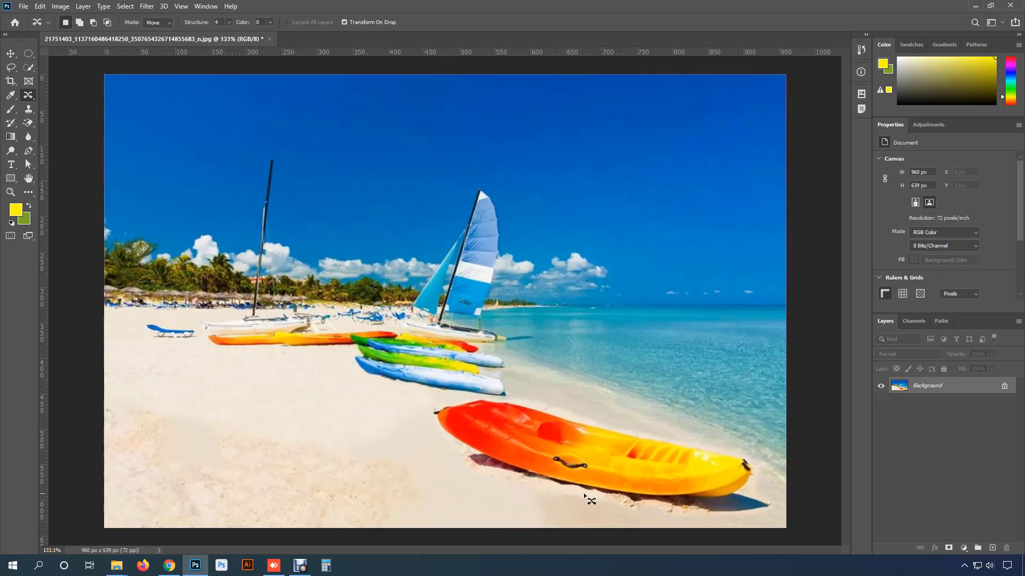
{"action": "scroll", "coordinate": [640, 523], "scroll_direction": "up", "scroll_amount": 3}
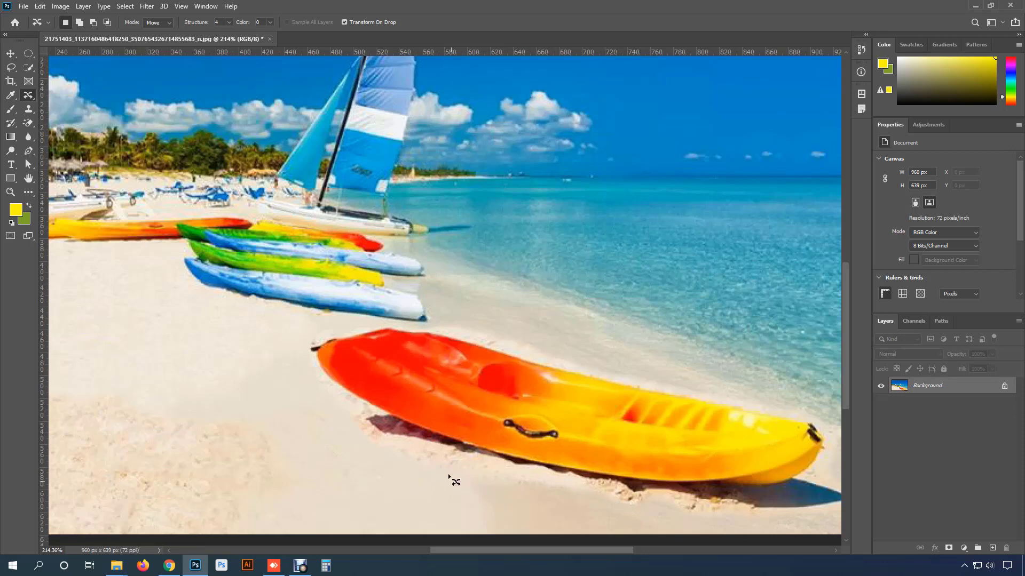
{"action": "scroll", "coordinate": [467, 474], "scroll_direction": "down", "scroll_amount": 4}
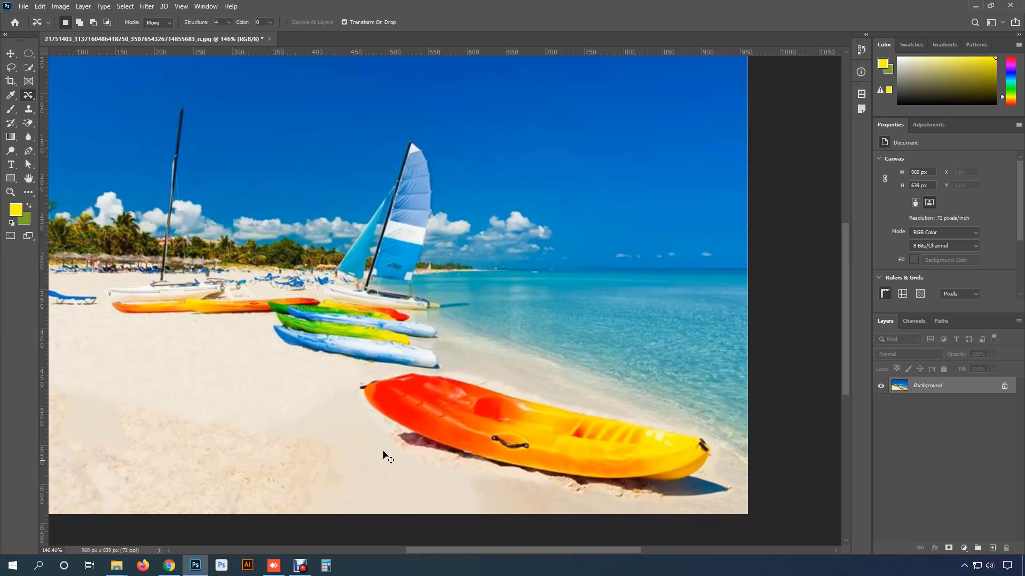
{"action": "left_click_drag", "start_coordinate": [365, 382], "coordinate": [369, 383]}
{"action": "left_click_drag", "start_coordinate": [533, 427], "coordinate": [182, 408]}
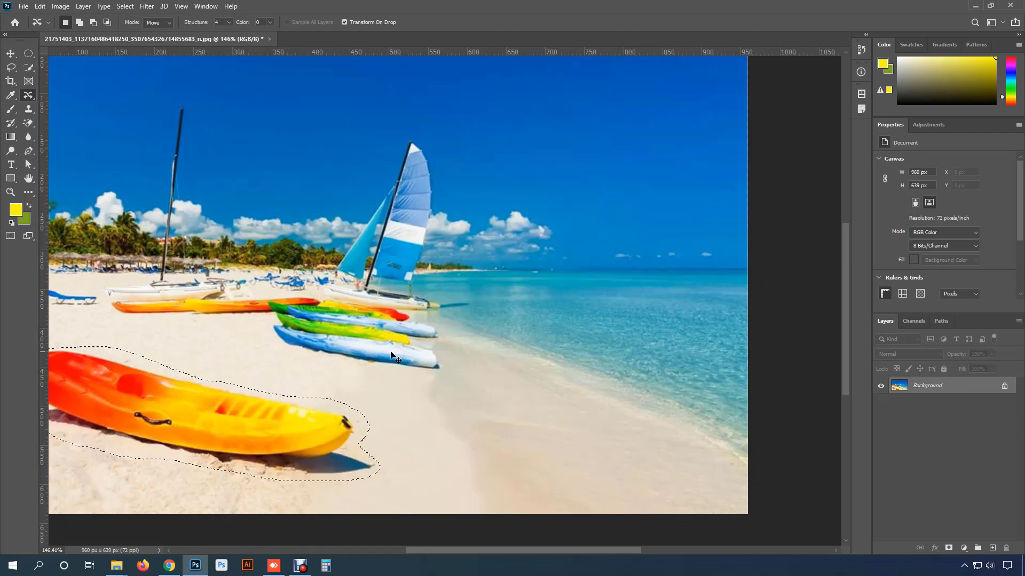
- Switch the tool mode to Extend, duplicate the selected kayak onto the sand to the right, commit and deselect
{"action": "left_click", "coordinate": [159, 24]}
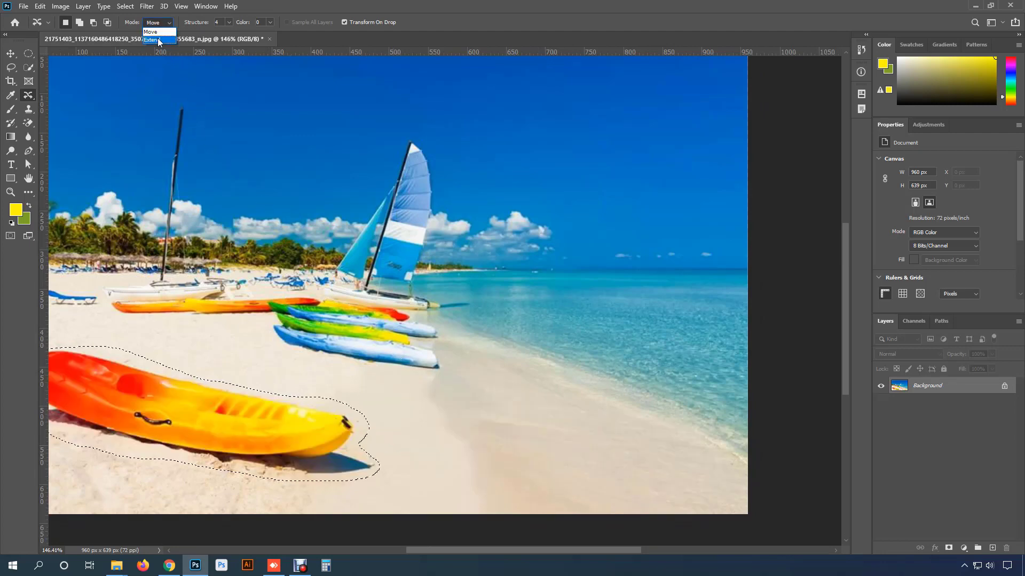
{"action": "left_click", "coordinate": [153, 40]}
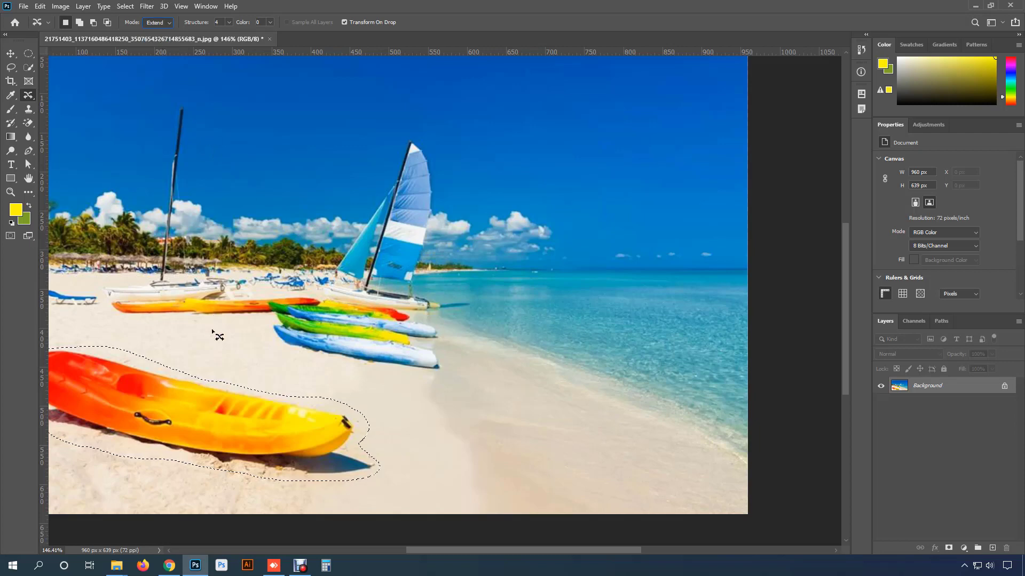
{"action": "left_click_drag", "start_coordinate": [152, 398], "coordinate": [511, 423]}
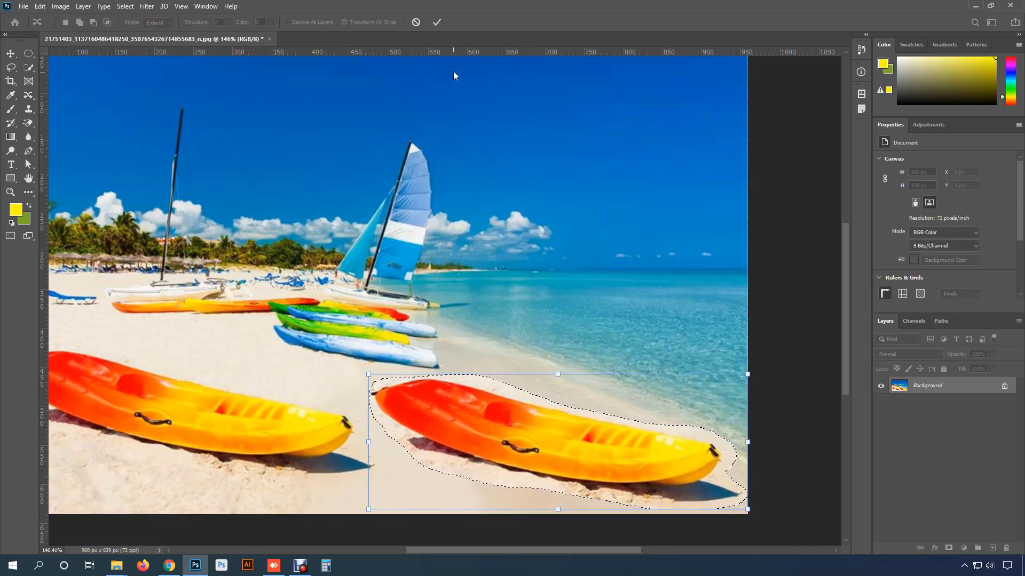
{"action": "left_click", "coordinate": [436, 22]}
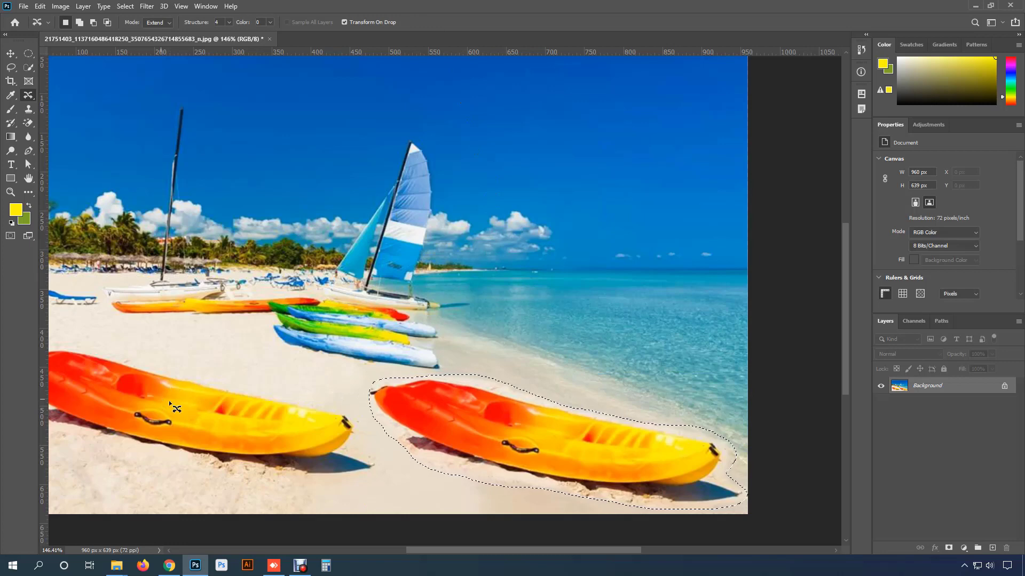
{"action": "key", "text": "ctrl+d"}
- Undo the deselection and the kayak duplication
{"action": "scroll", "coordinate": [528, 430], "scroll_direction": "down", "scroll_amount": 3}
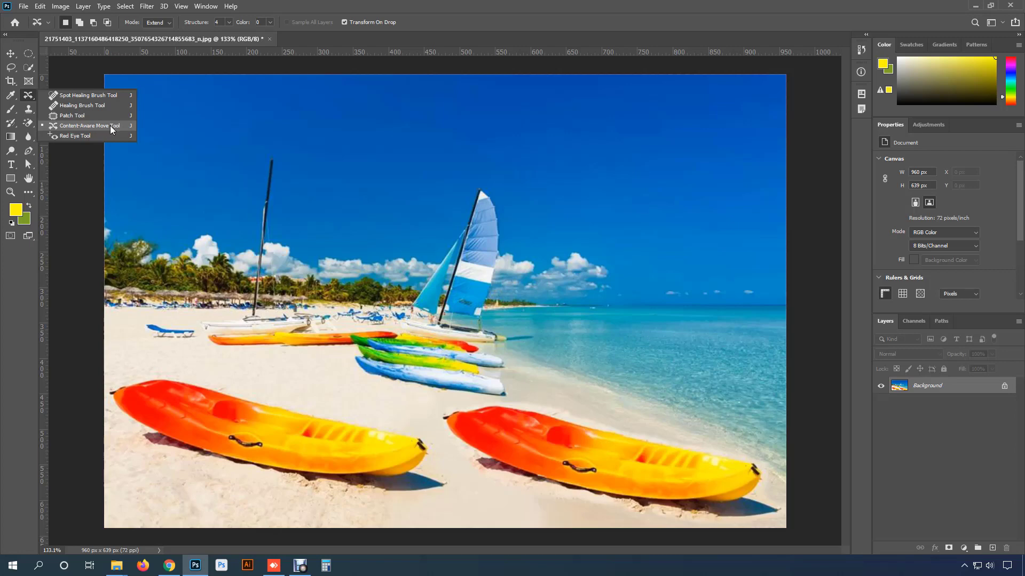
{"action": "left_click", "coordinate": [40, 6]}
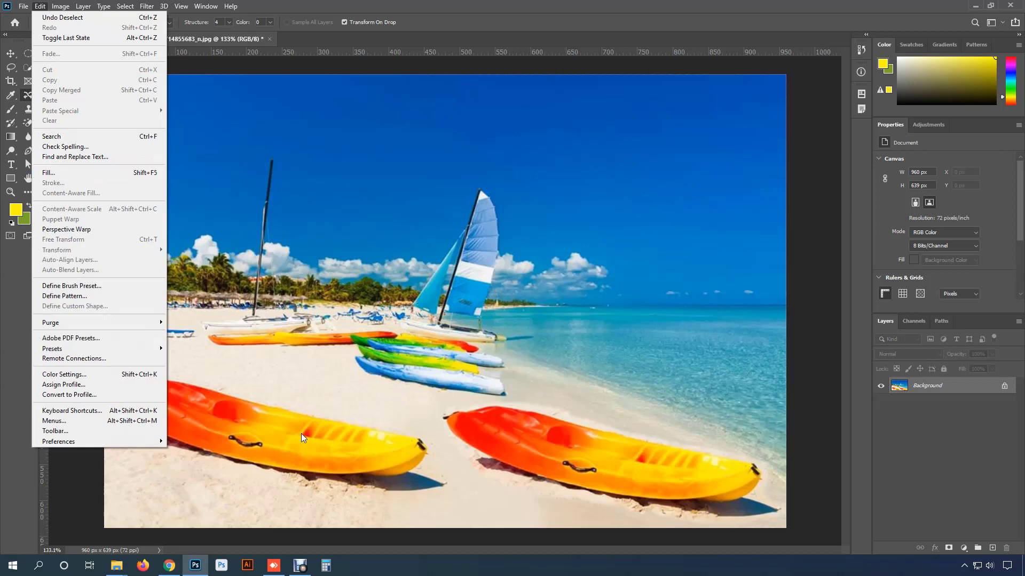
{"action": "left_click", "coordinate": [301, 372]}
{"action": "key", "text": "ctrl+z"}
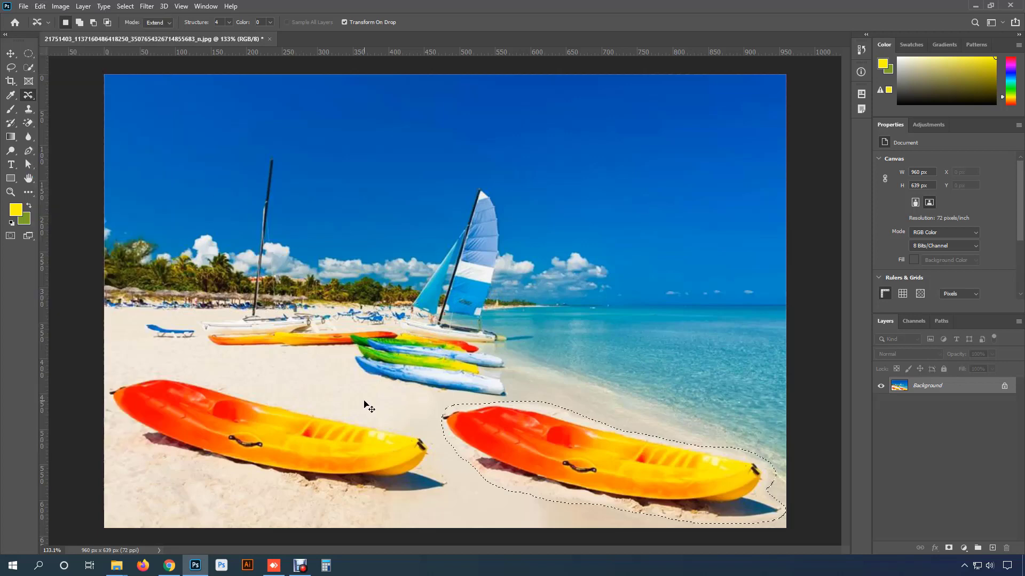
{"action": "key", "text": "ctrl+z"}
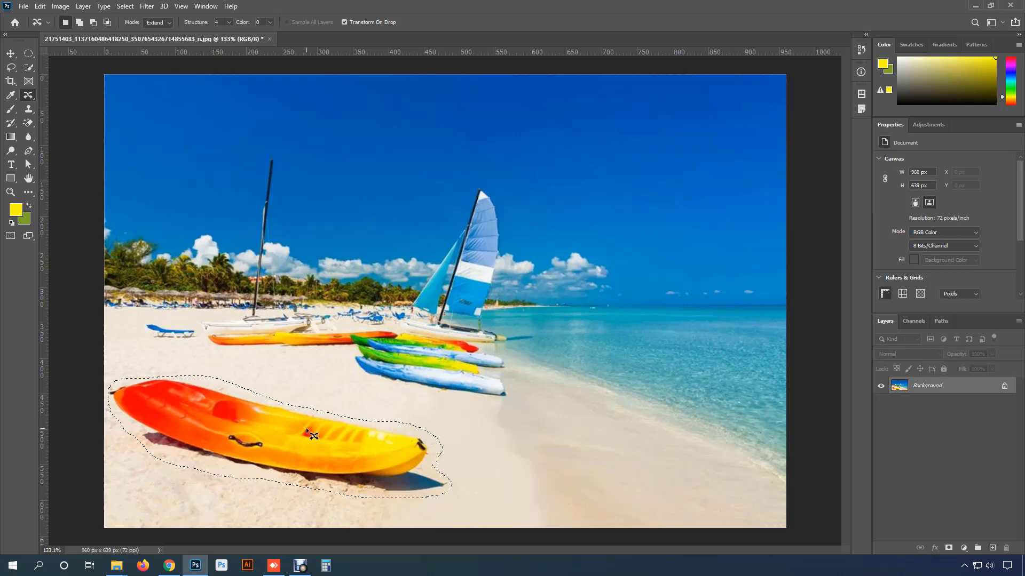
- Fill the kayak selection with Content-Aware contents to erase the kayak, then deselect
{"action": "left_click", "coordinate": [40, 6]}
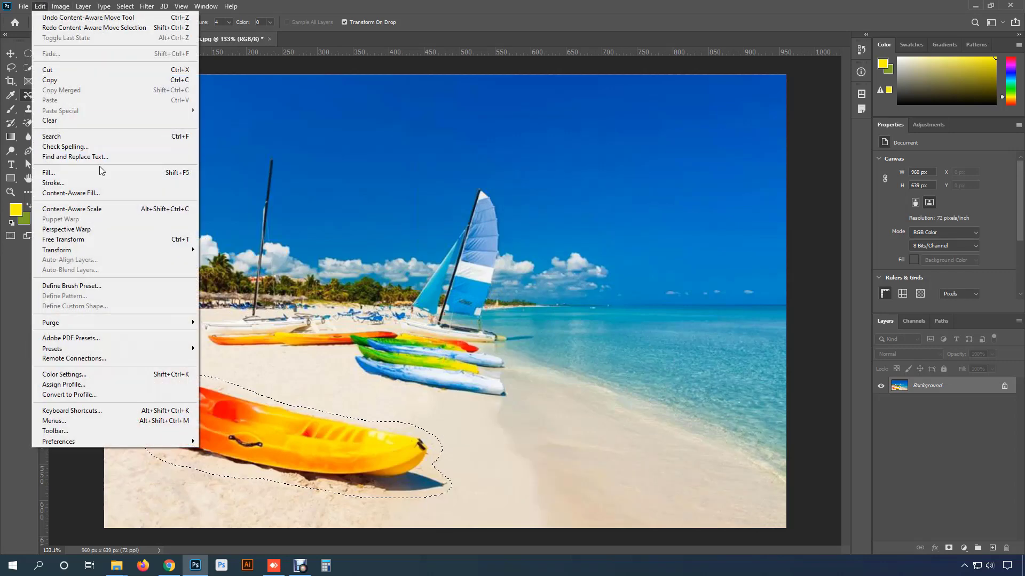
{"action": "left_click", "coordinate": [115, 176]}
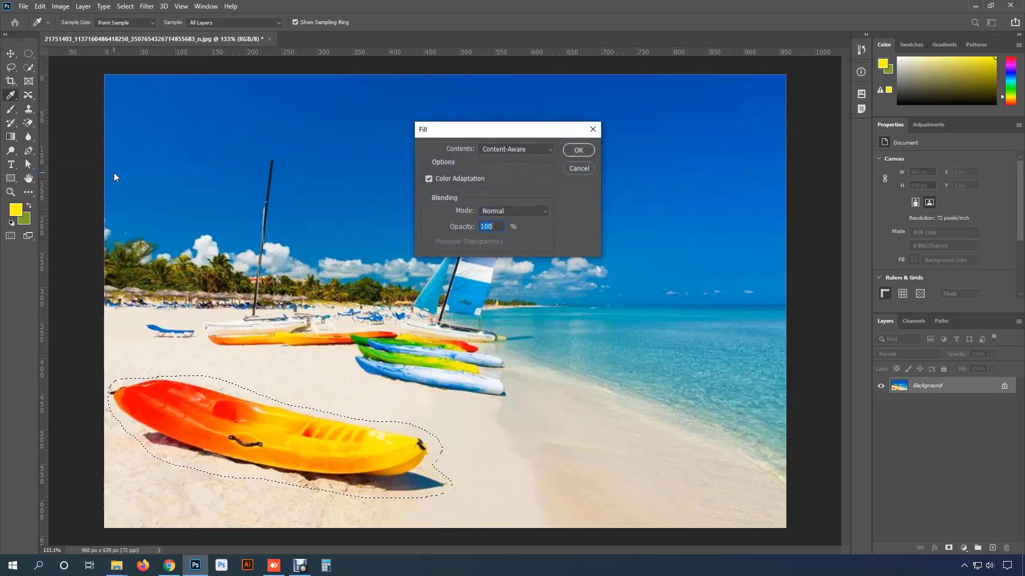
{"action": "left_click_drag", "start_coordinate": [466, 133], "coordinate": [430, 97]}
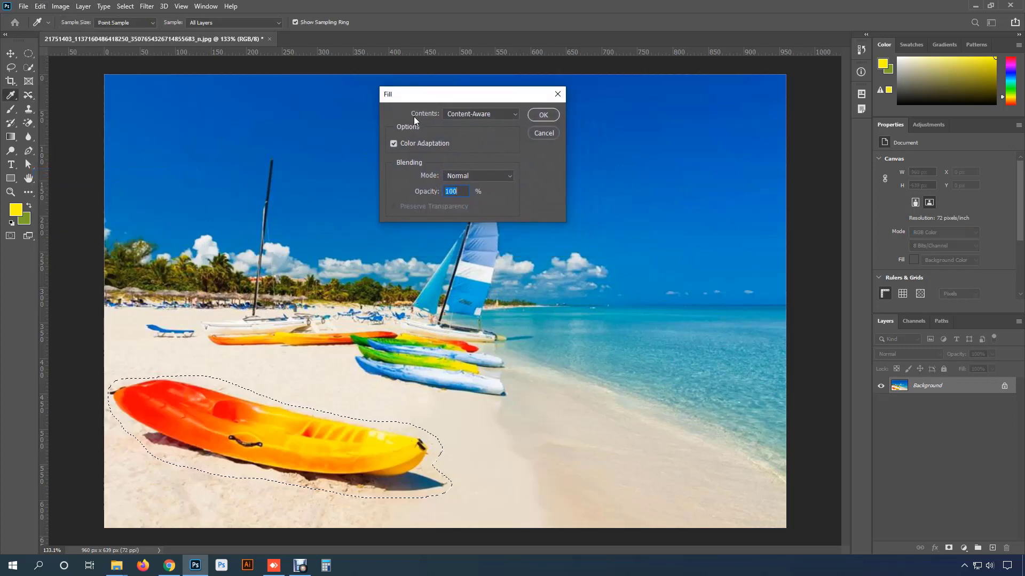
{"action": "left_click", "coordinate": [502, 114]}
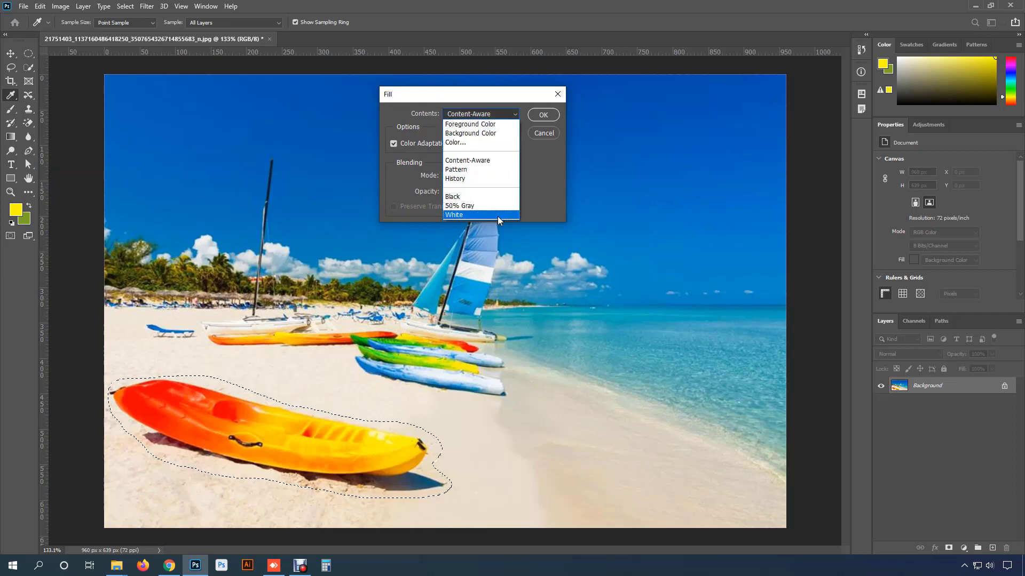
{"action": "left_click", "coordinate": [502, 161]}
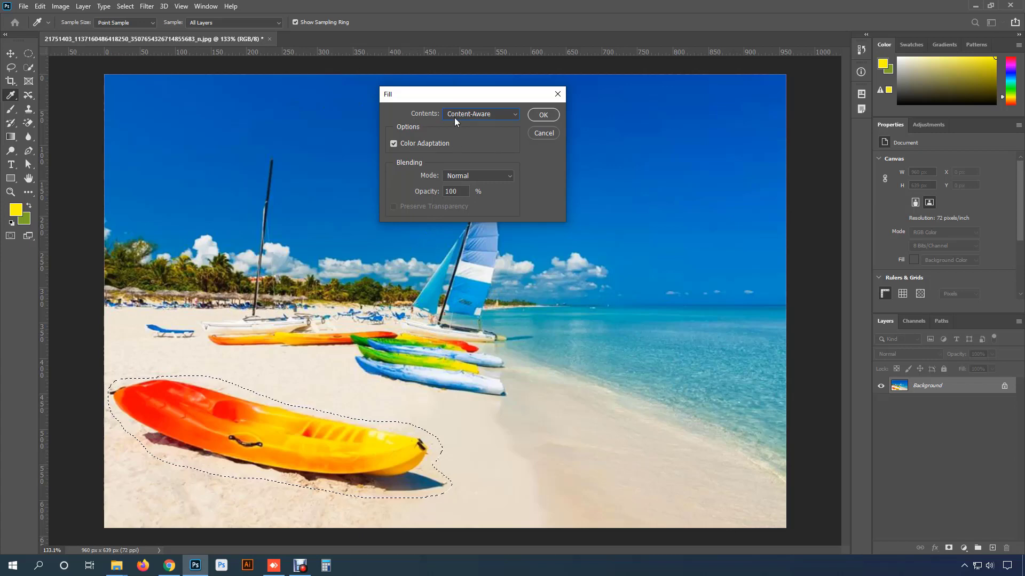
{"action": "left_click", "coordinate": [540, 117]}
{"action": "key", "text": "j"}
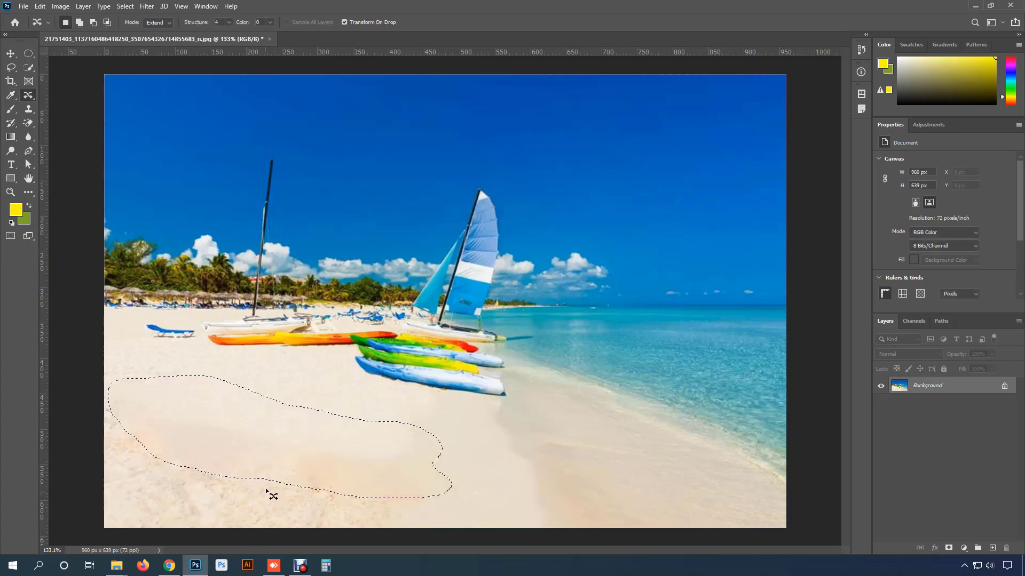
{"action": "key", "text": "ctrl+d"}
- In the second beach photo, draw a selection around the man standing in the foreground and his shadow
{"action": "scroll", "coordinate": [365, 452], "scroll_direction": "down", "scroll_amount": 1}
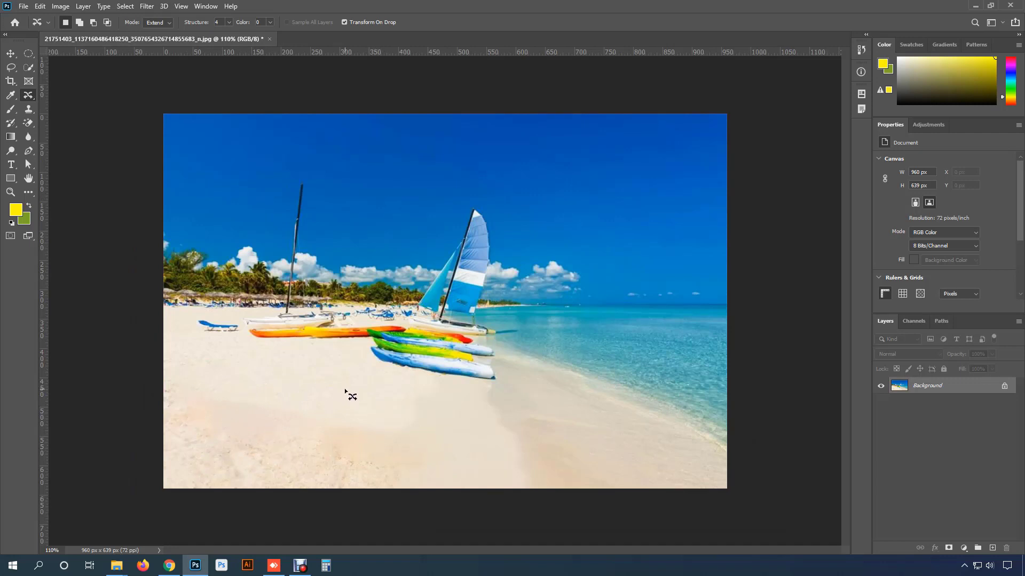
{"action": "scroll", "coordinate": [345, 392], "scroll_direction": "up", "scroll_amount": 1}
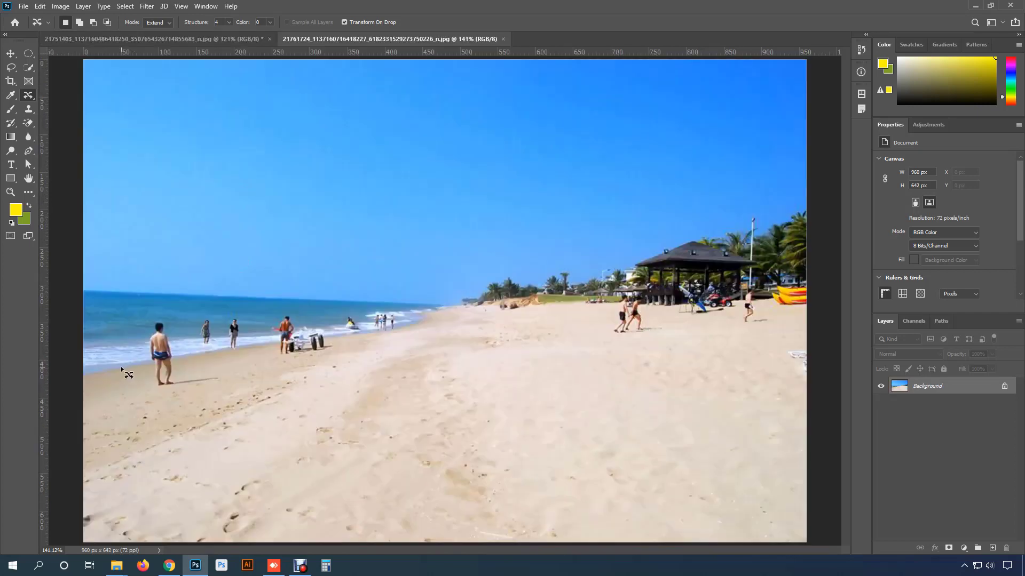
{"action": "scroll", "coordinate": [128, 374], "scroll_direction": "up", "scroll_amount": 4}
{"action": "scroll", "coordinate": [171, 326], "scroll_direction": "up", "scroll_amount": 1}
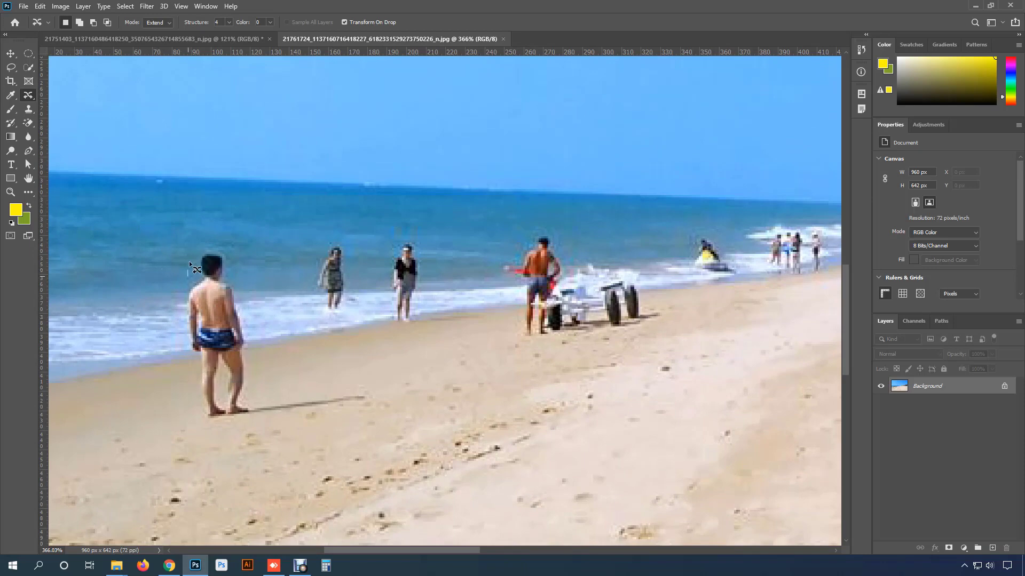
{"action": "mouse_move", "coordinate": [189, 261]}
{"action": "left_mouse_down"}
{"action": "mouse_move", "coordinate": [223, 245]}
{"action": "mouse_move", "coordinate": [253, 325]}
{"action": "mouse_move", "coordinate": [259, 393]}
{"action": "mouse_move", "coordinate": [374, 407]}
{"action": "mouse_move", "coordinate": [238, 421]}
{"action": "mouse_move", "coordinate": [198, 403]}
{"action": "mouse_move", "coordinate": [182, 339]}
{"action": "mouse_move", "coordinate": [188, 244]}
{"action": "left_mouse_up"}
- Fill the selection with Content-Aware contents to remove the man, then deselect
{"action": "left_click", "coordinate": [39, 7]}
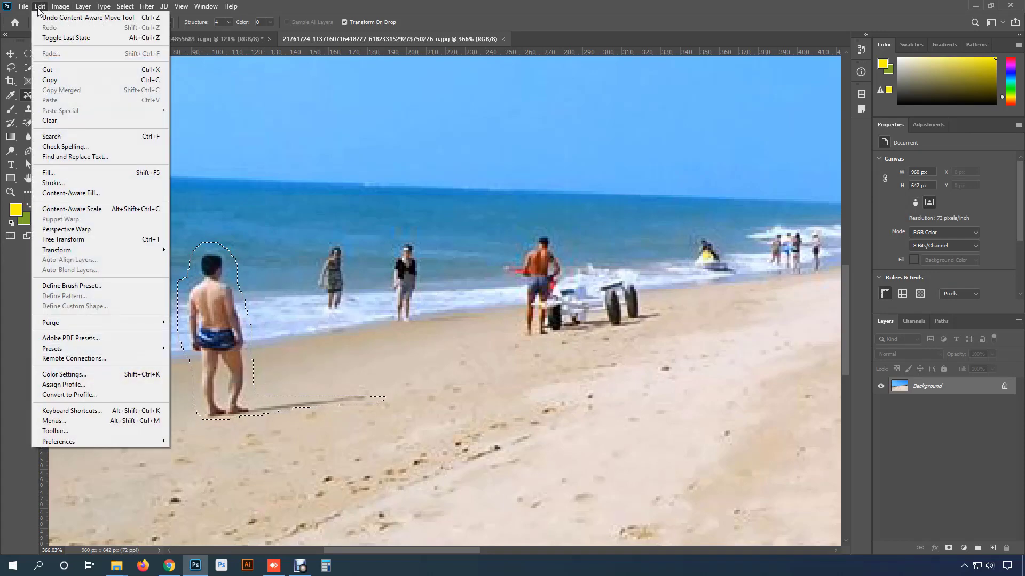
{"action": "left_click", "coordinate": [98, 172]}
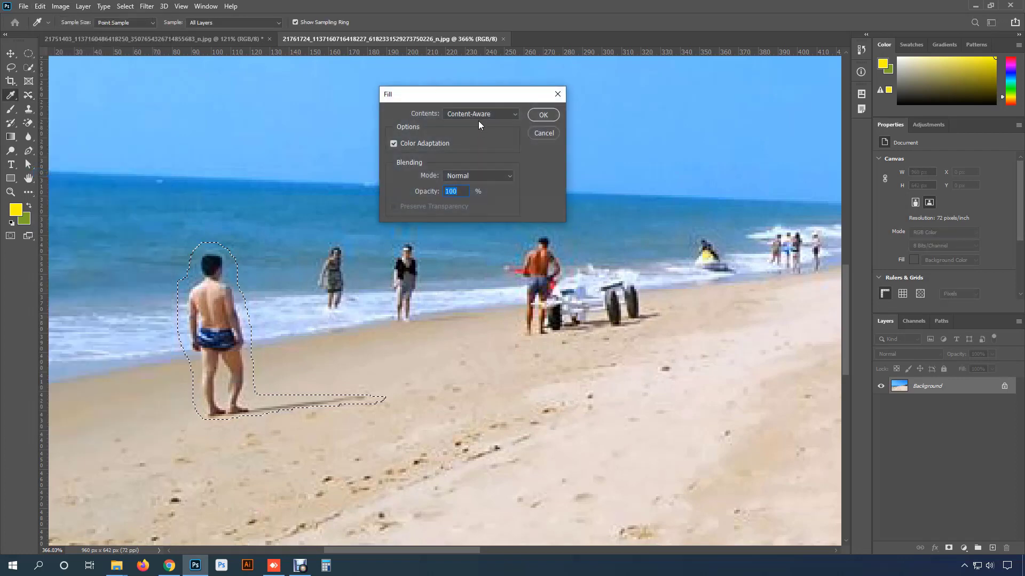
{"action": "left_click", "coordinate": [543, 115]}
{"action": "key", "text": "j"}
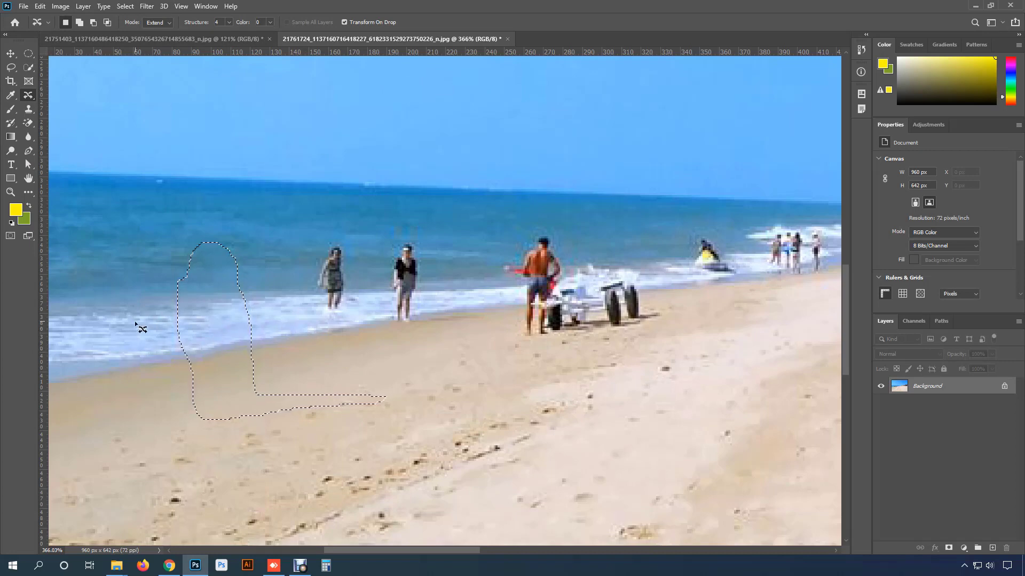
{"action": "key", "text": "ctrl+d"}
{"action": "scroll", "coordinate": [185, 419], "scroll_direction": "down", "scroll_amount": 2}
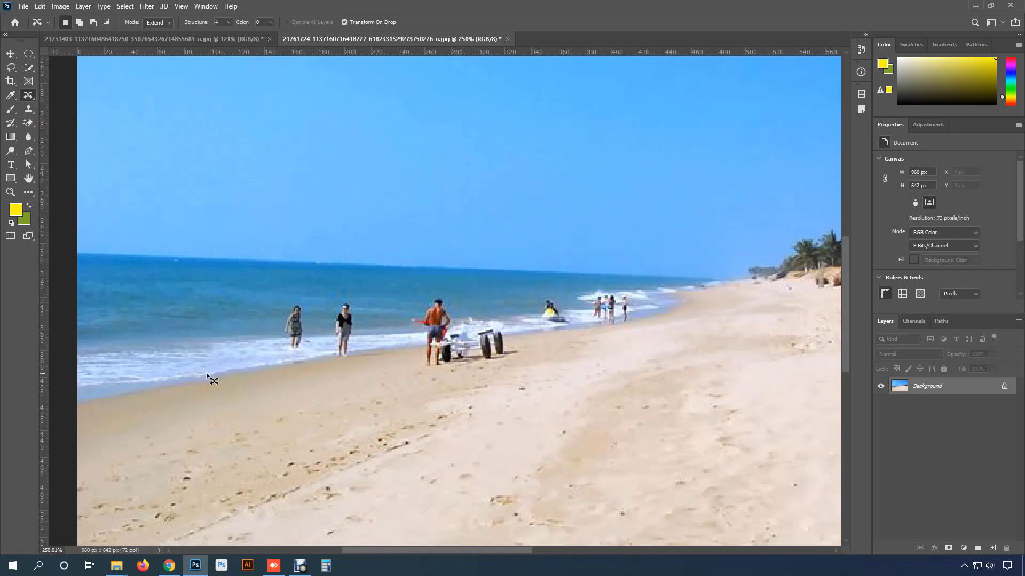
{"action": "scroll", "coordinate": [208, 372], "scroll_direction": "up", "scroll_amount": 1}
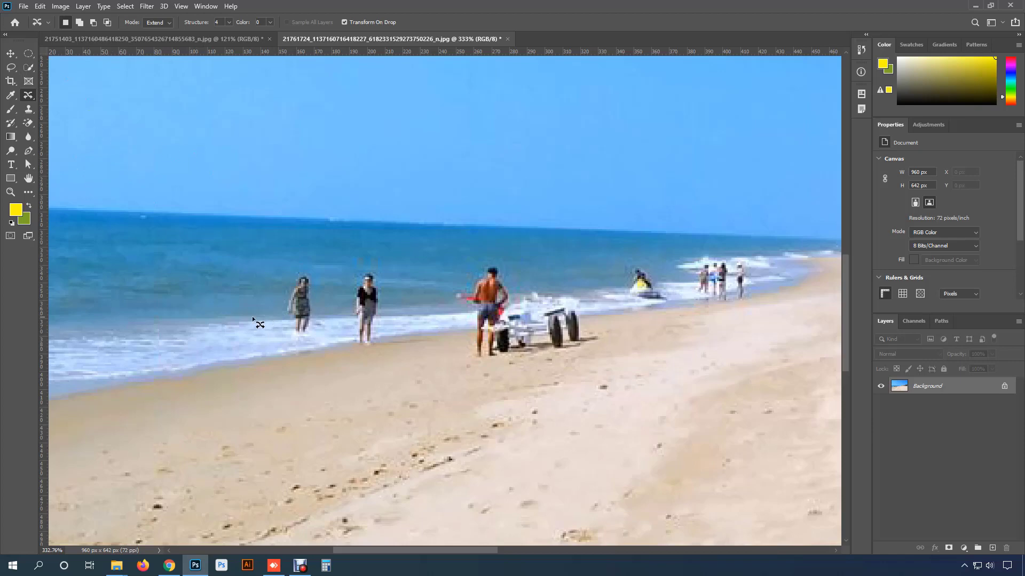
- Select the woman wading in the water on the left with the Lasso tool
{"action": "scroll", "coordinate": [260, 303], "scroll_direction": "up", "scroll_amount": 1}
{"action": "right_click", "coordinate": [29, 95]}
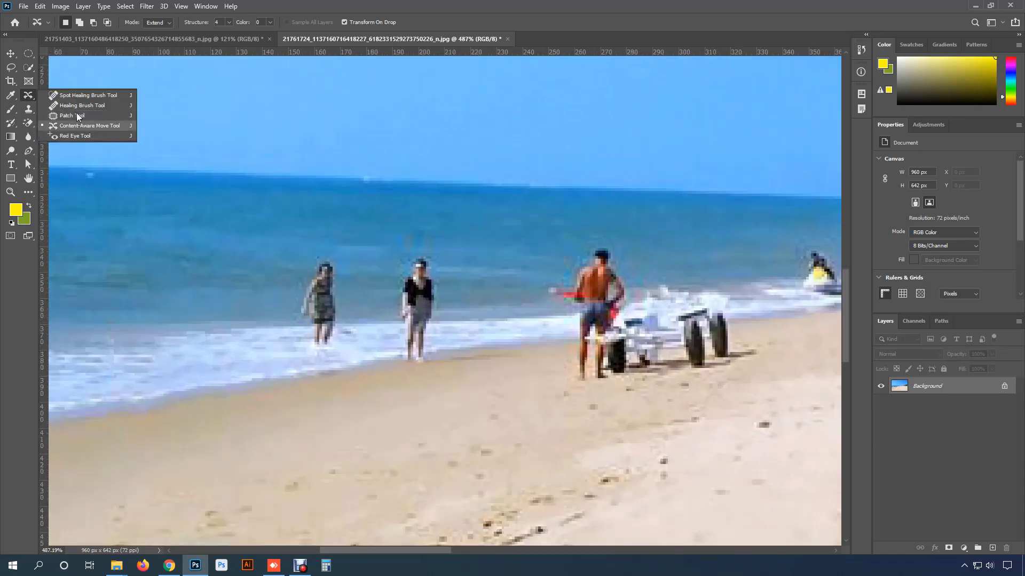
{"action": "right_click", "coordinate": [11, 67]}
{"action": "left_click", "coordinate": [56, 68]}
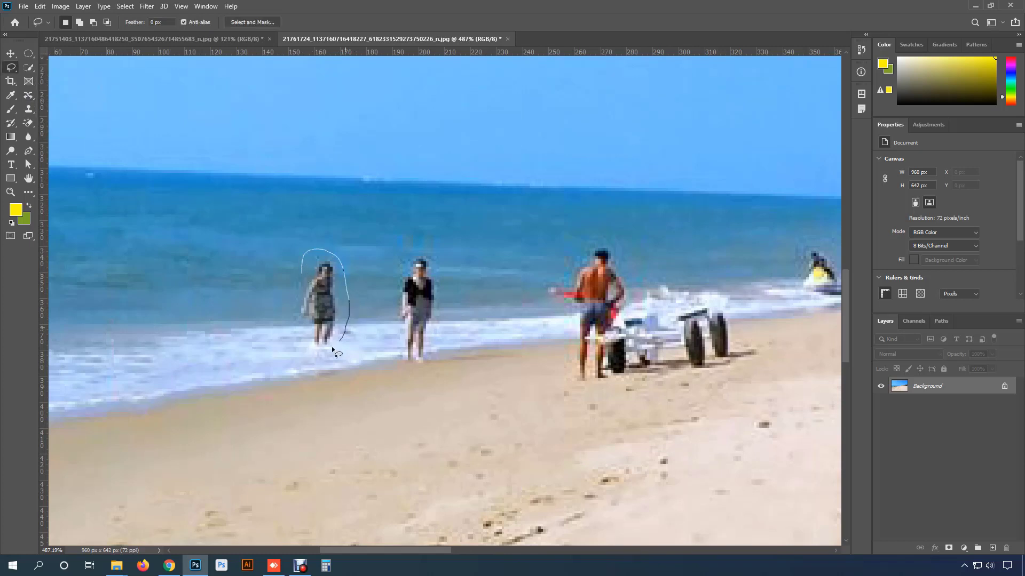
{"action": "left_click_drag", "start_coordinate": [298, 286], "coordinate": [302, 267]}
- Fill the selection with Content-Aware contents to remove the woman, then deselect
{"action": "left_click", "coordinate": [40, 6]}
{"action": "left_click", "coordinate": [117, 173]}
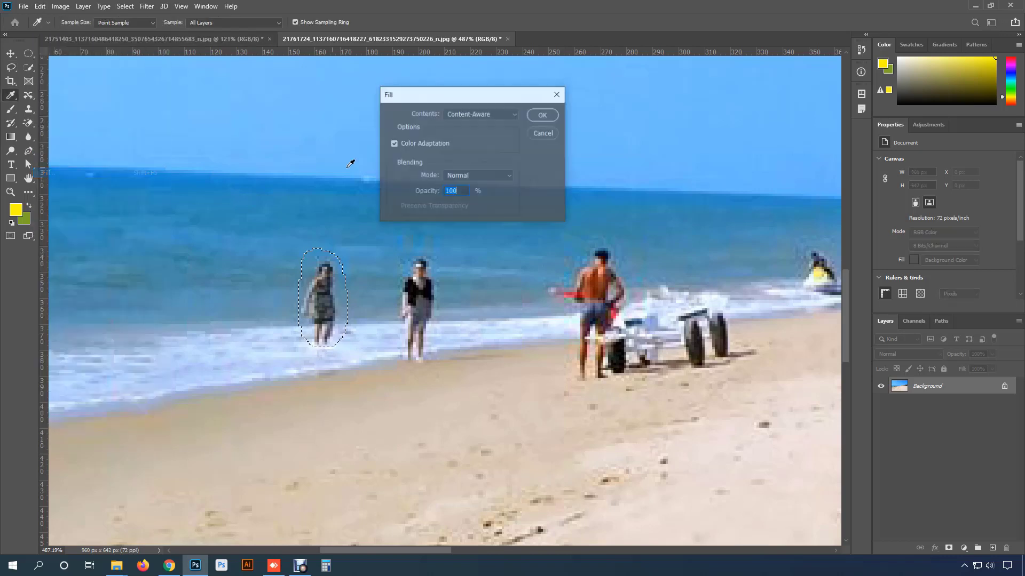
{"action": "left_click", "coordinate": [540, 114]}
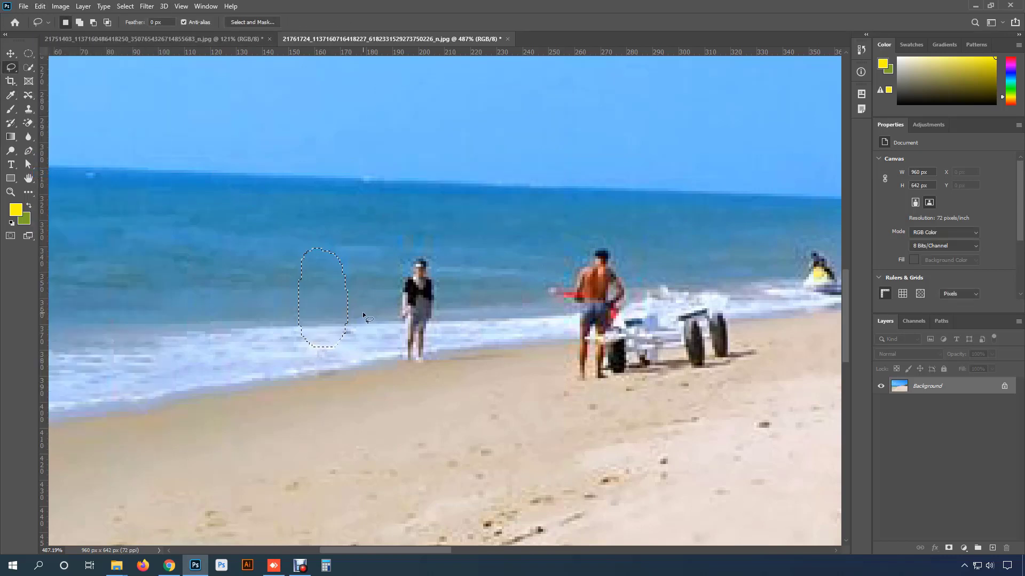
{"action": "left_click", "coordinate": [314, 275]}
- Draw a lasso selection around the man in the black shirt standing at the water's edge
{"action": "left_click", "coordinate": [29, 95]}
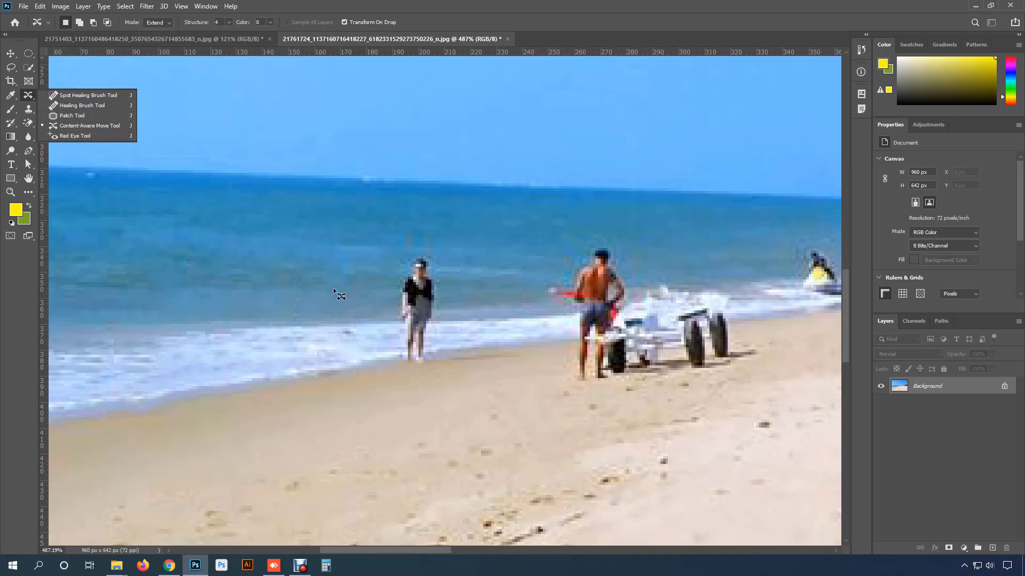
{"action": "left_click", "coordinate": [16, 67]}
{"action": "mouse_move", "coordinate": [425, 244]}
{"action": "left_mouse_down"}
{"action": "mouse_move", "coordinate": [448, 306]}
{"action": "mouse_move", "coordinate": [433, 365]}
{"action": "mouse_move", "coordinate": [410, 246]}
{"action": "left_mouse_up"}
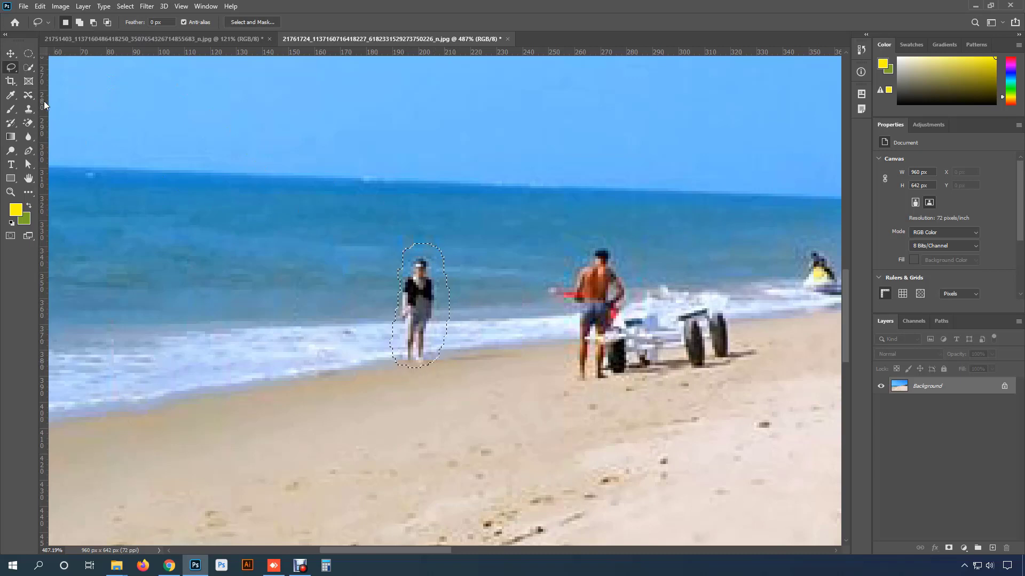
- With the Content-Aware Move tool in Move mode, move the man left to the woman's former spot, commit, and deselect
{"action": "left_click_drag", "start_coordinate": [29, 95], "coordinate": [82, 133]}
{"action": "left_click", "coordinate": [92, 127]}
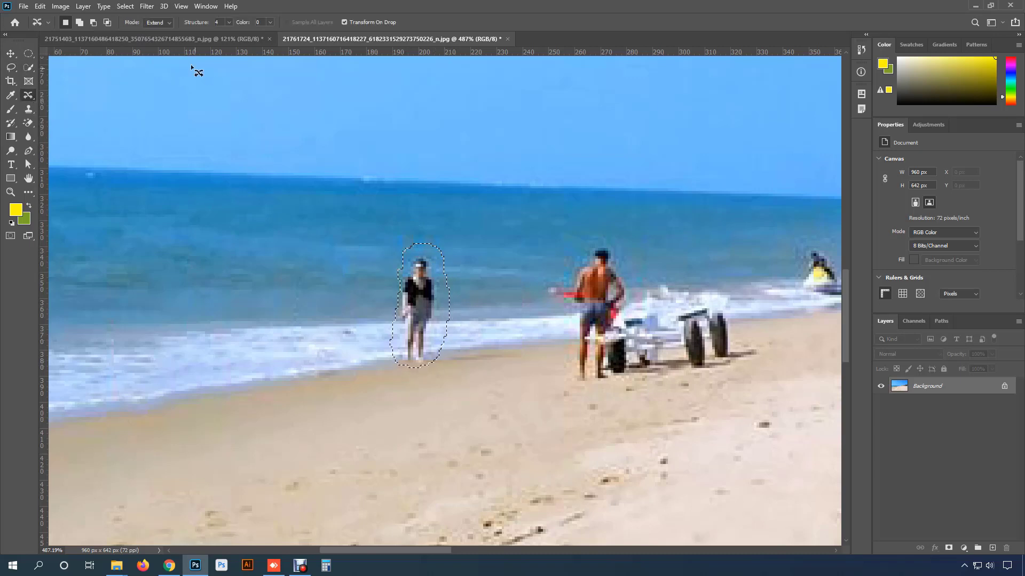
{"action": "scroll", "coordinate": [160, 24], "scroll_direction": "up", "scroll_amount": 1}
{"action": "left_click", "coordinate": [160, 22]}
{"action": "left_click", "coordinate": [163, 33]}
{"action": "left_click_drag", "start_coordinate": [428, 308], "coordinate": [326, 312]}
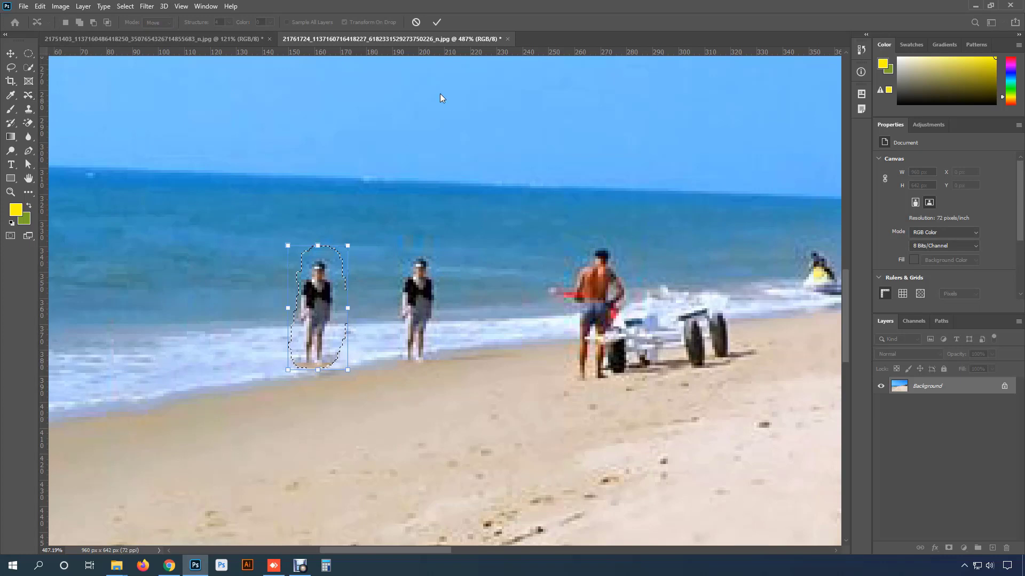
{"action": "left_click", "coordinate": [436, 22]}
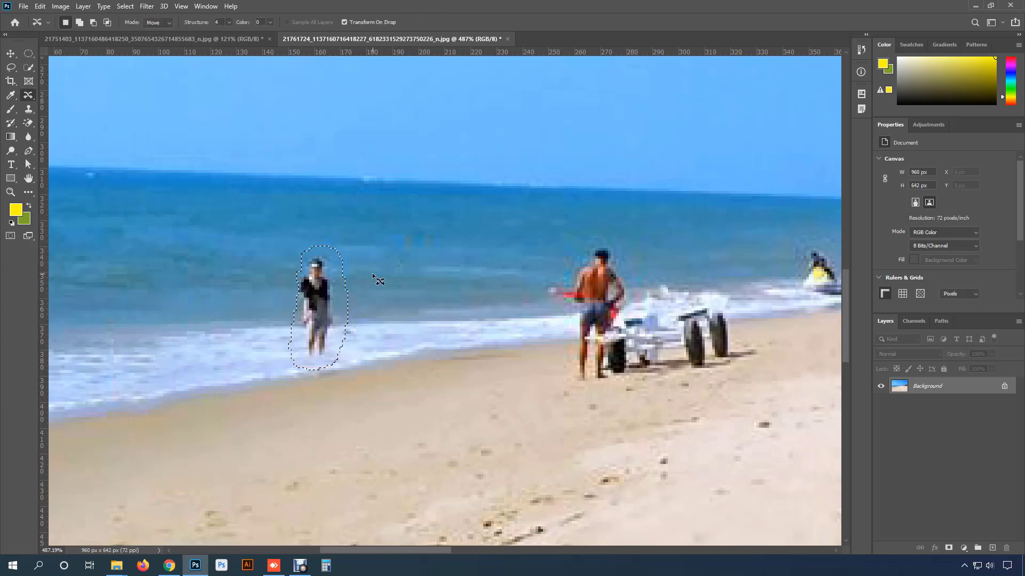
{"action": "key", "text": "ctrl+d"}
{"action": "scroll", "coordinate": [380, 276], "scroll_direction": "down", "scroll_amount": 3}
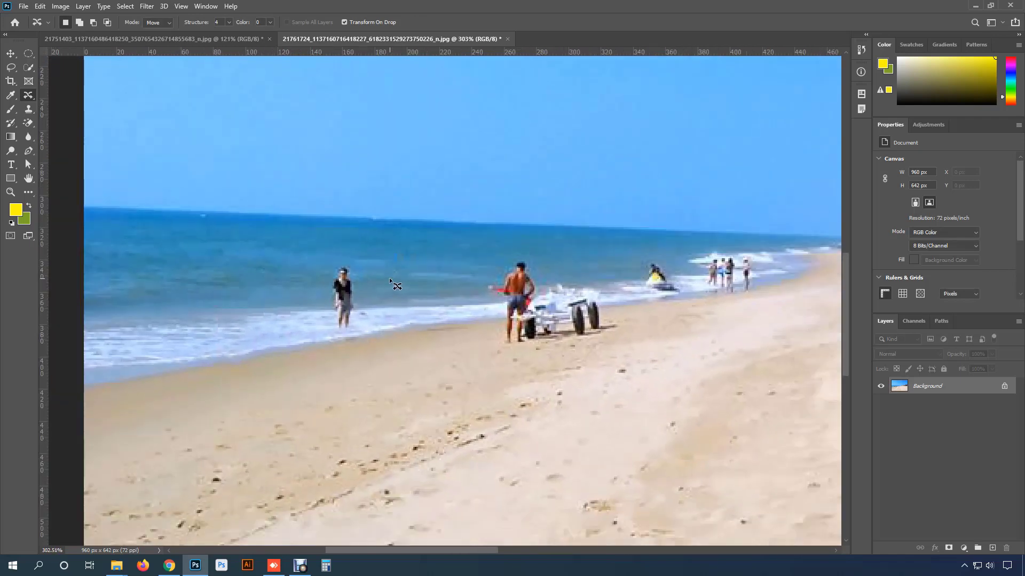
{"action": "scroll", "coordinate": [389, 279], "scroll_direction": "down", "scroll_amount": 1}
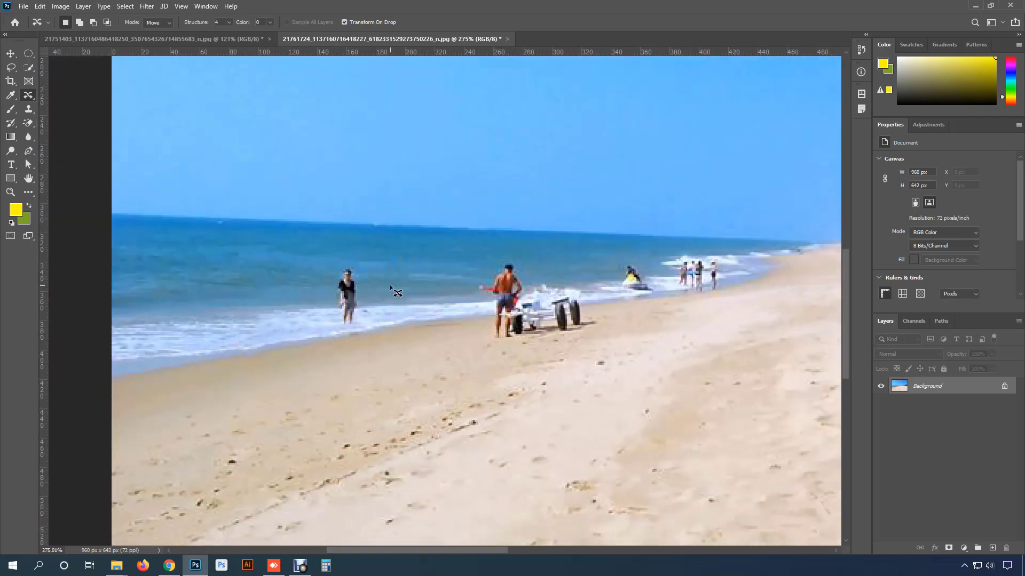